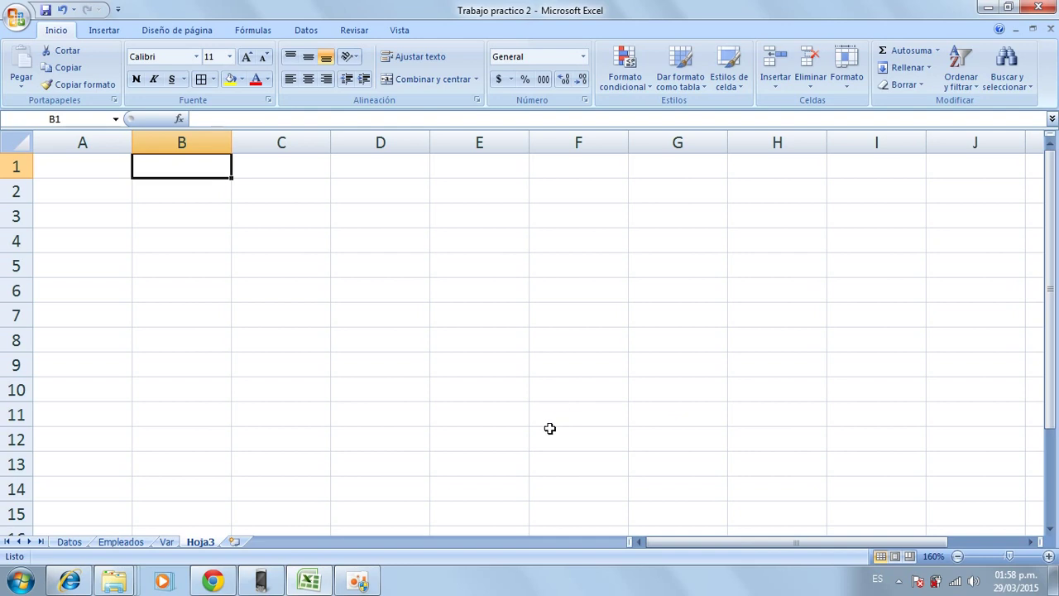
Step: Enter the numbers 1 to 5 across row 1, from B1 to F1
text(1)
key(Tab)
text(2)
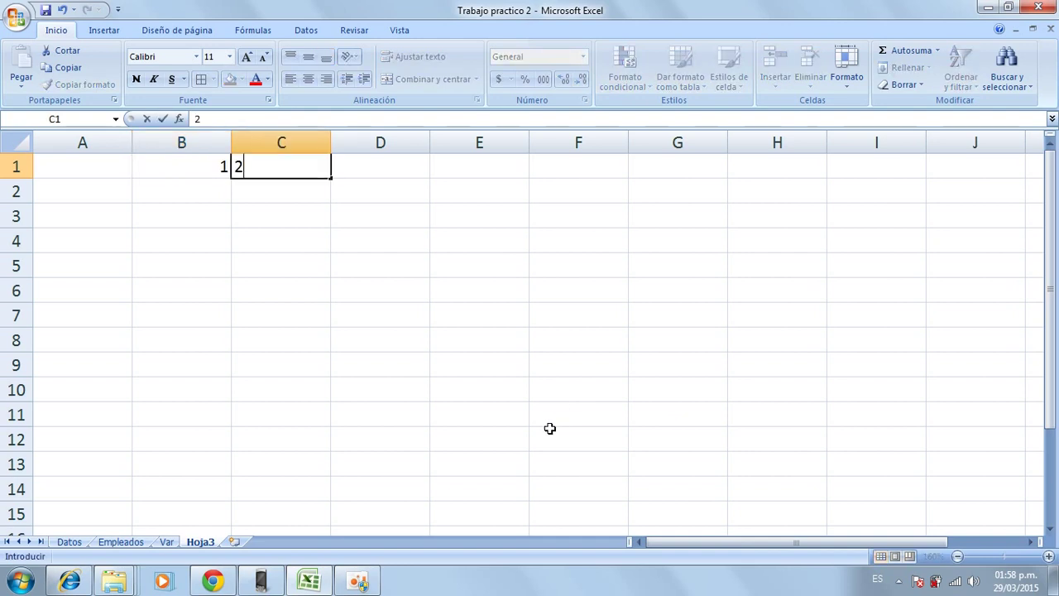
key(Tab)
text(3)
key(Tab)
text(4)
key(Tab)
text(5)
key(Tab)
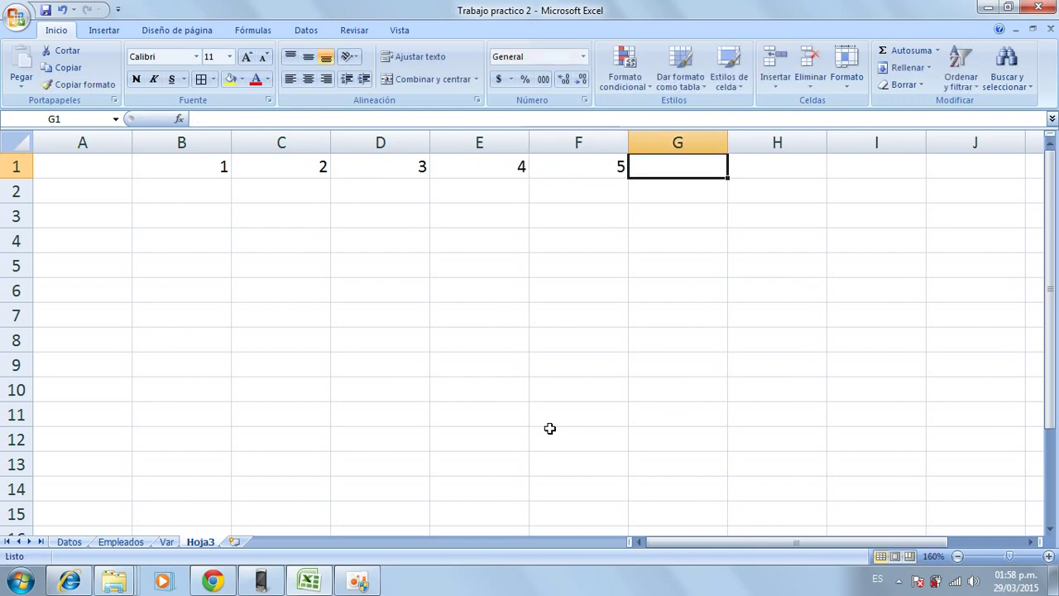
Step: Enter the values 1, 2, 3 and 45 down column A, from A2 to A5
key(Left)
key(Left)
key(Left)
key(Left)
key(Left)
key(Left)
key(Down)
text(1)
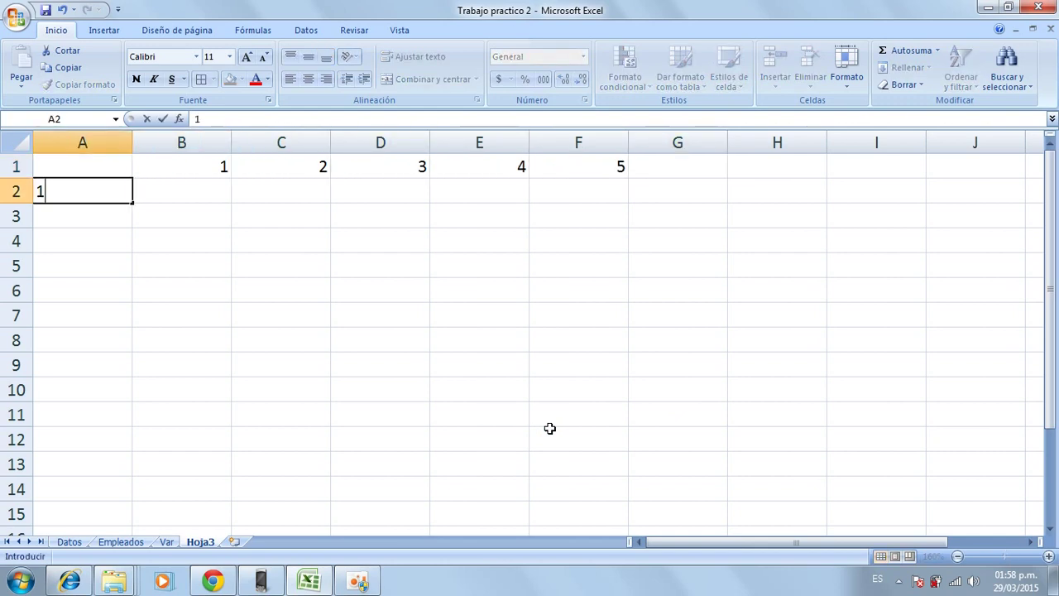
key(Return)
text(2)
key(Return)
text(3)
key(Return)
text(45)
key(Return)
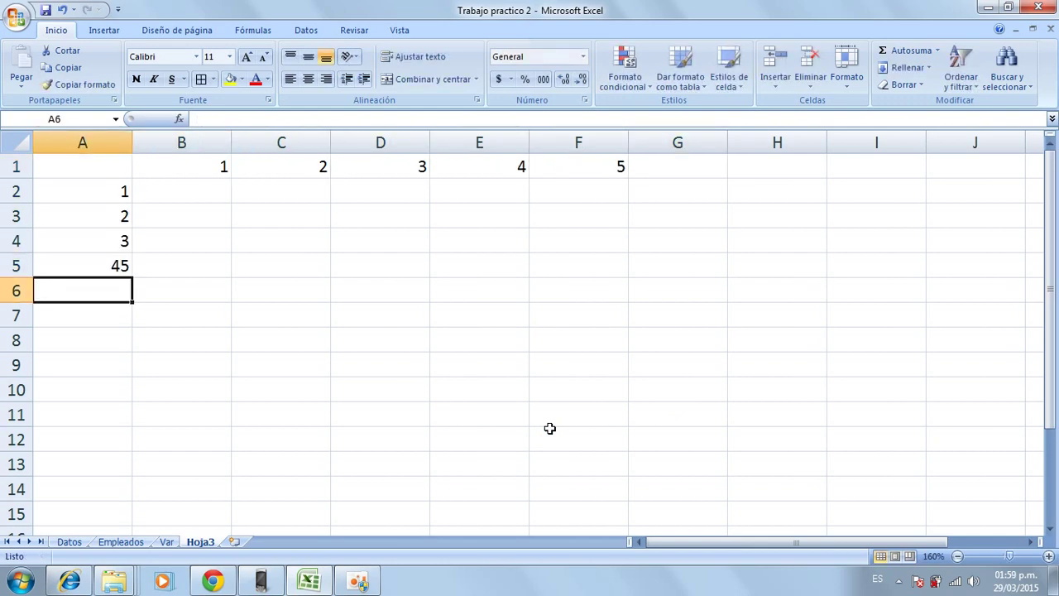
Step: Replace the value in cell A5 with 5
key(Up)
text(5)
key(Up)
key(Up)
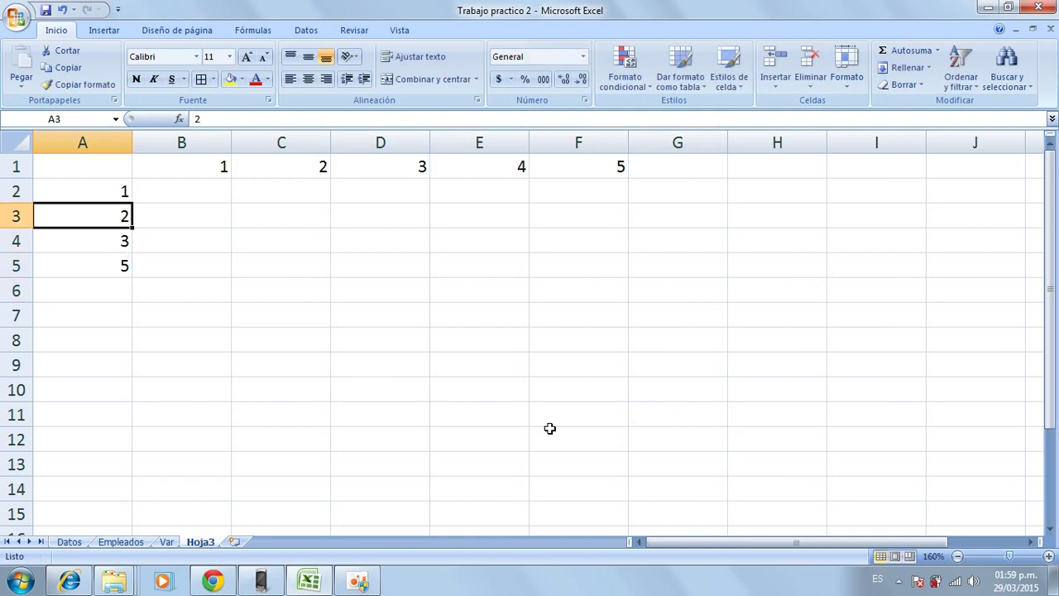
Step: Enter the formula =A2*B1 in cell B2, using relative references
key(Up)
key(Right)
key(Right)
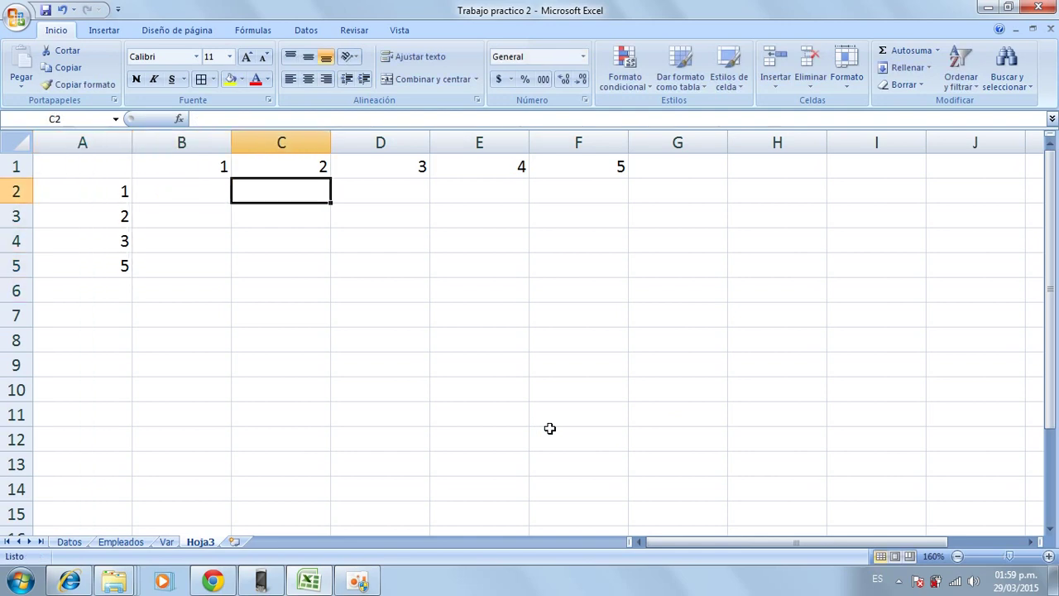
key(Left)
key(Left)
key(Right)
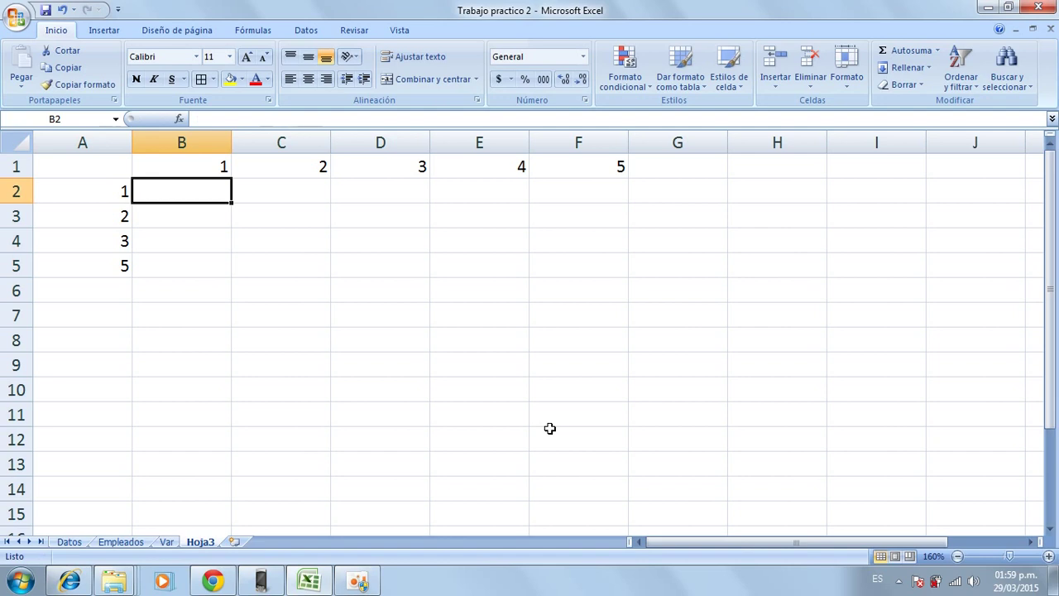
text(=)
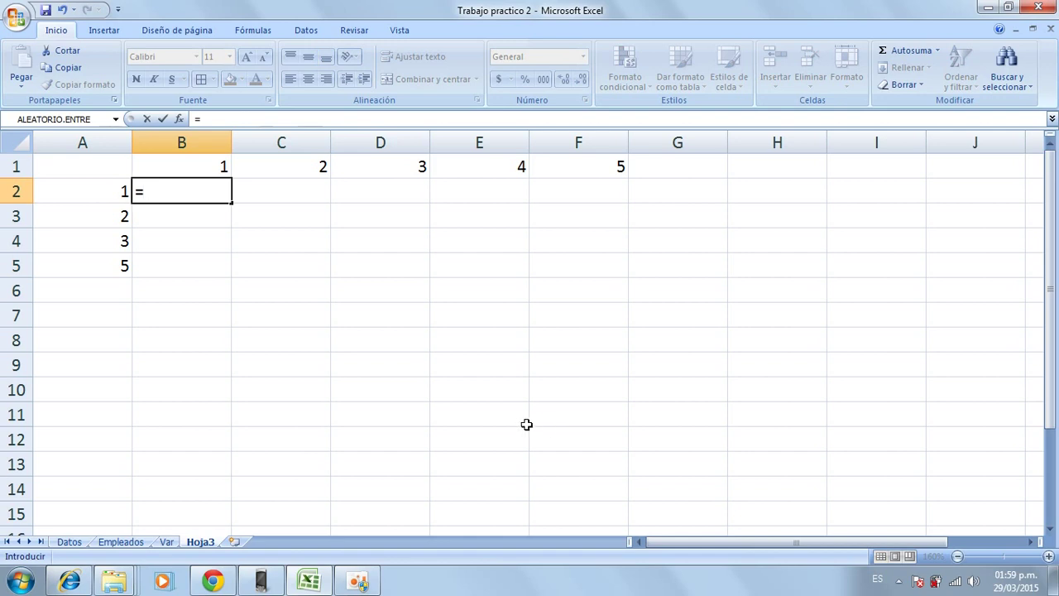
click(70, 191)
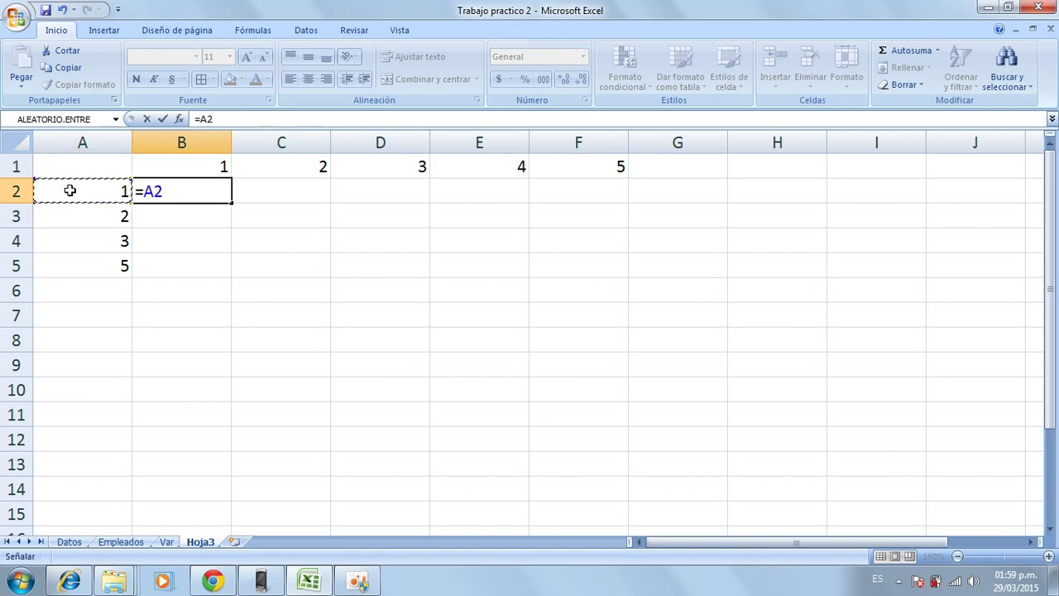
text(*)
click(174, 160)
key(Return)
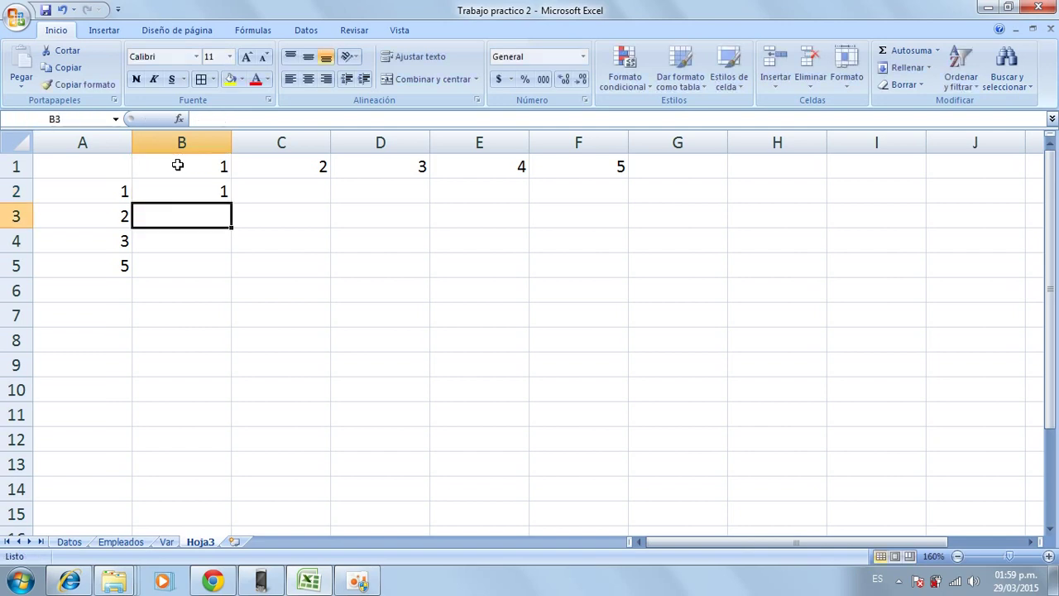
Step: Fill the formula from B2 down through B5
click(215, 192)
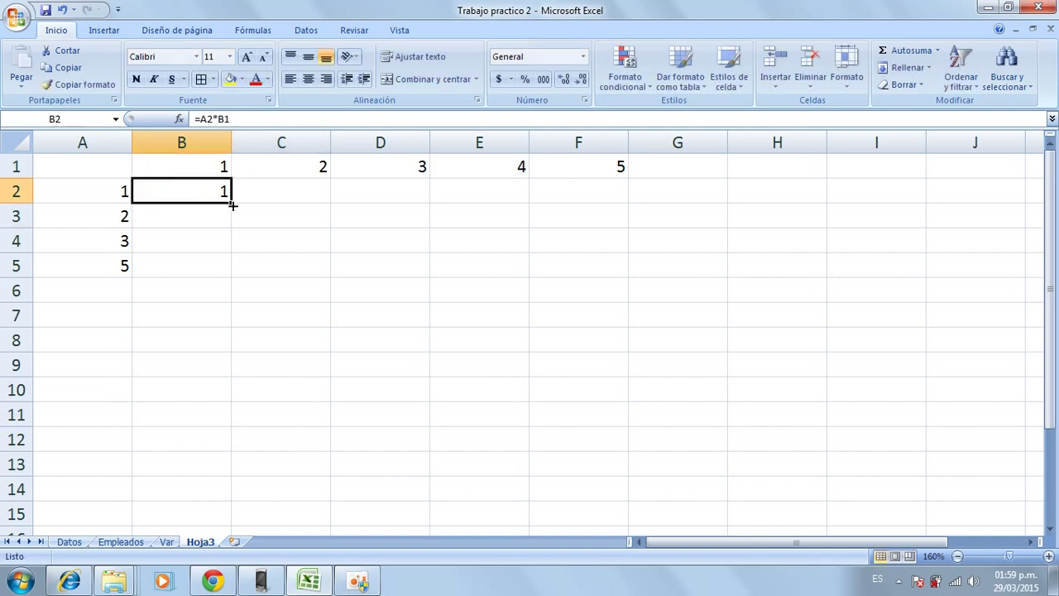
drag(232, 206, 232, 225)
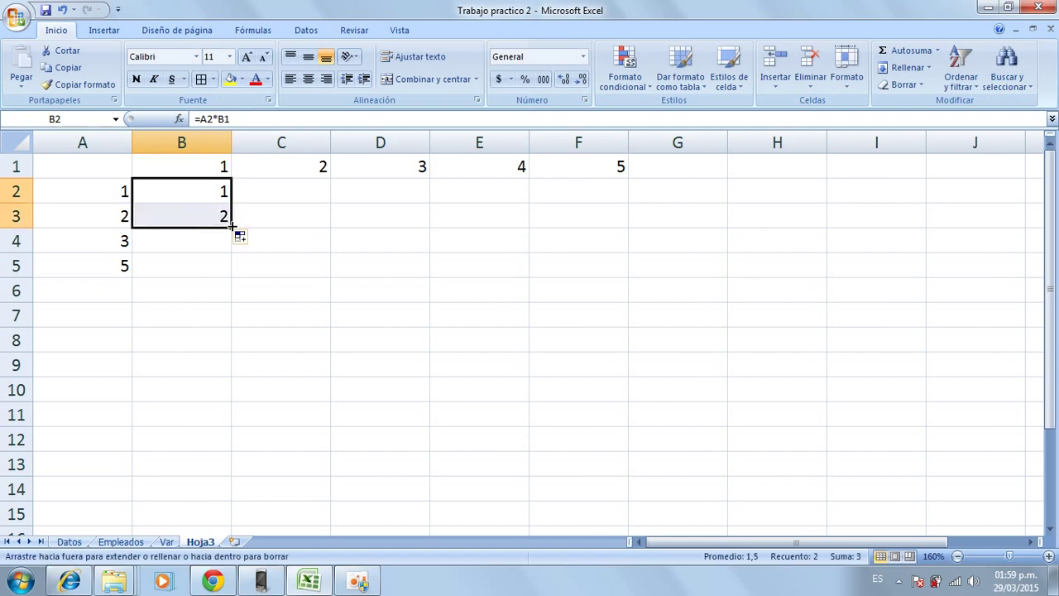
drag(232, 225, 232, 272)
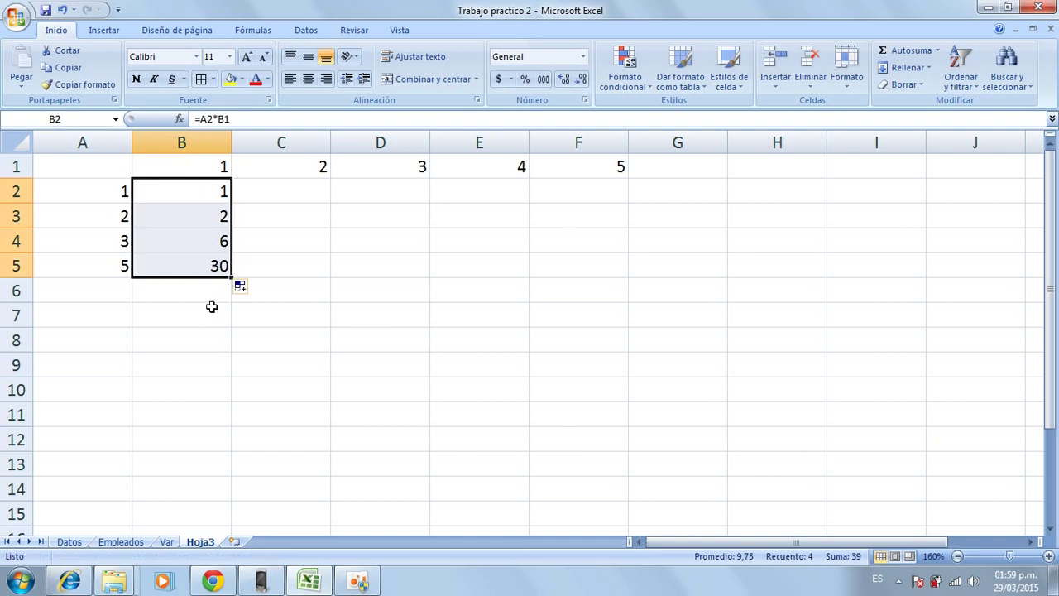
Step: Inspect the formula copied into B5, and clear the contents of B2:B5
click(194, 264)
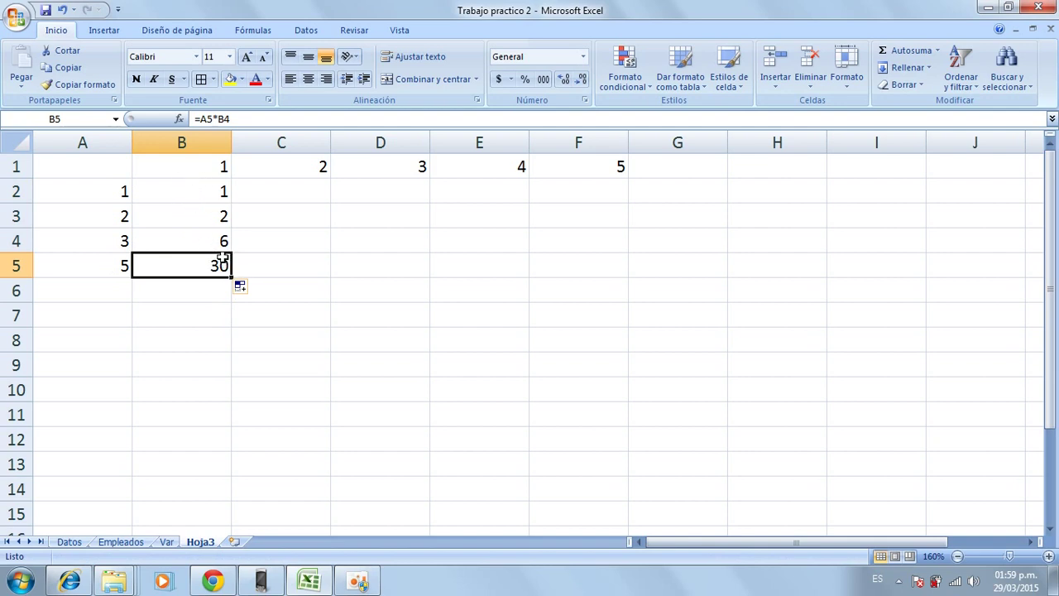
click(192, 315)
click(207, 264)
drag(190, 193, 183, 272)
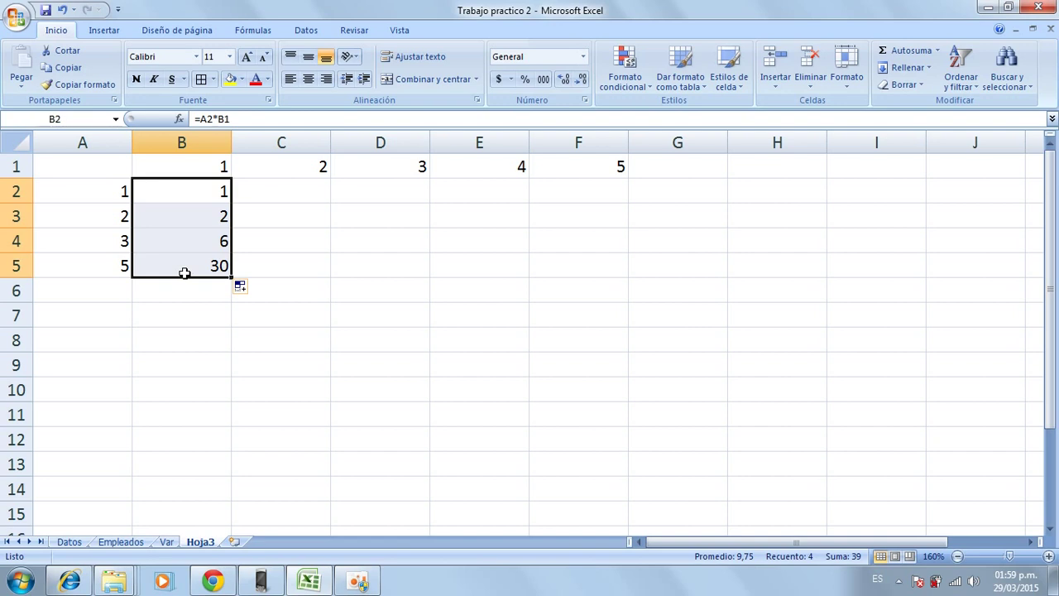
key(Delete)
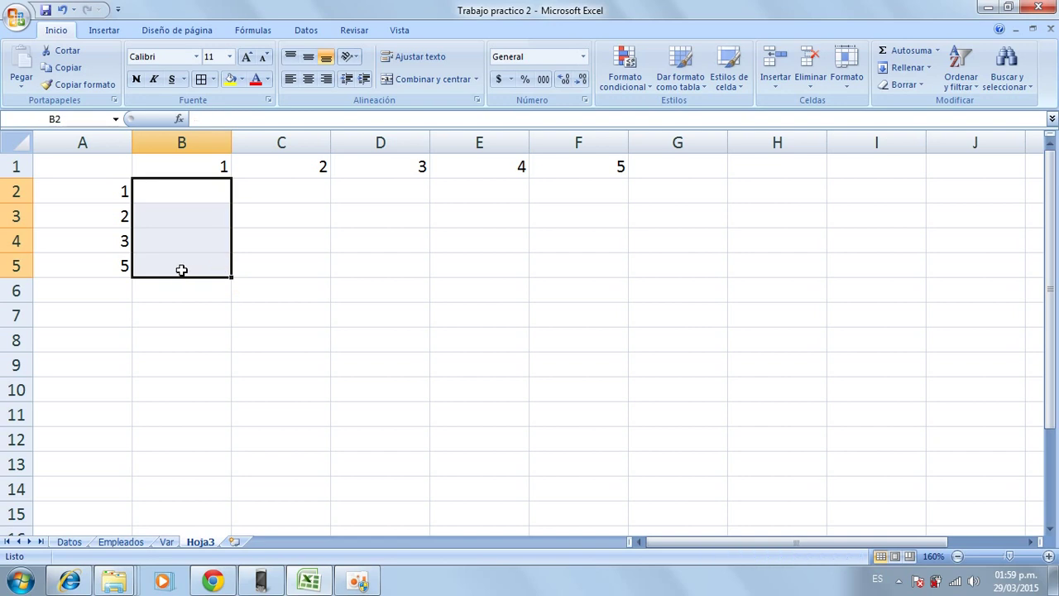
Step: Enter the formula =A2*$B$1 in cell B2, making the B1 reference absolute
click(190, 188)
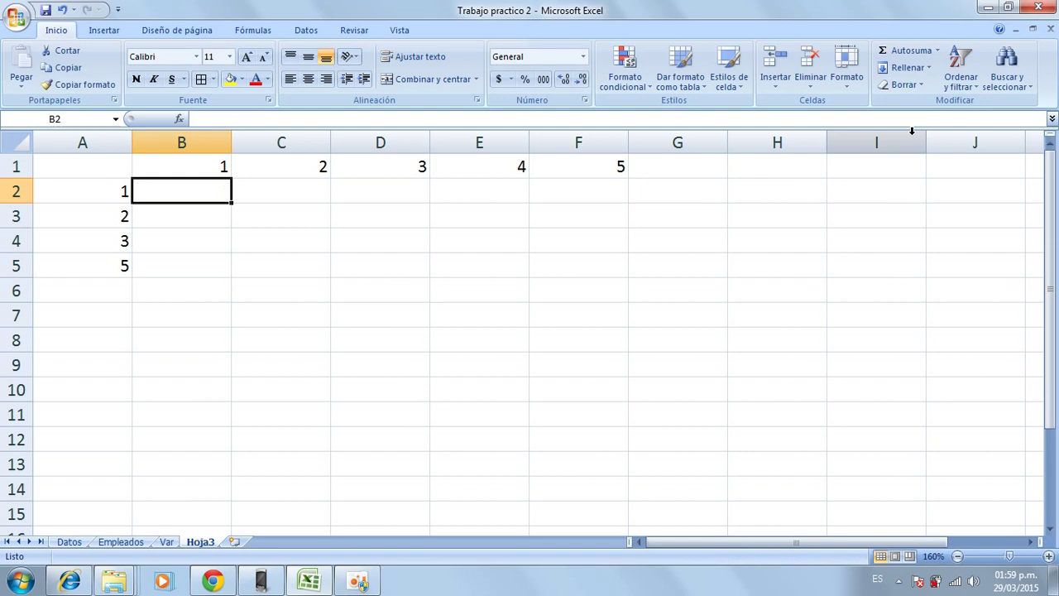
text(=)
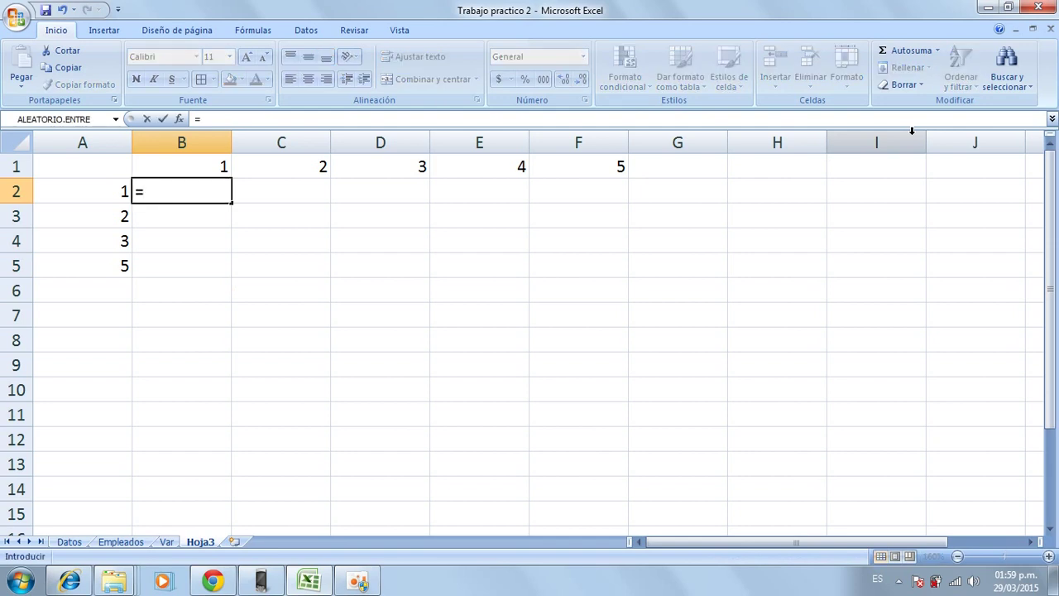
click(102, 192)
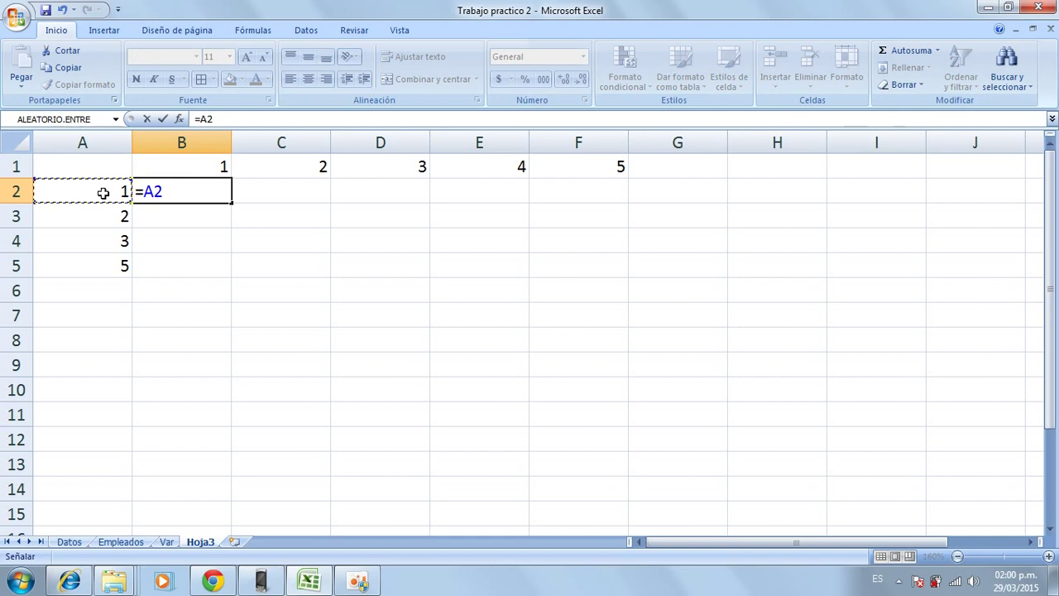
text(*)
click(184, 167)
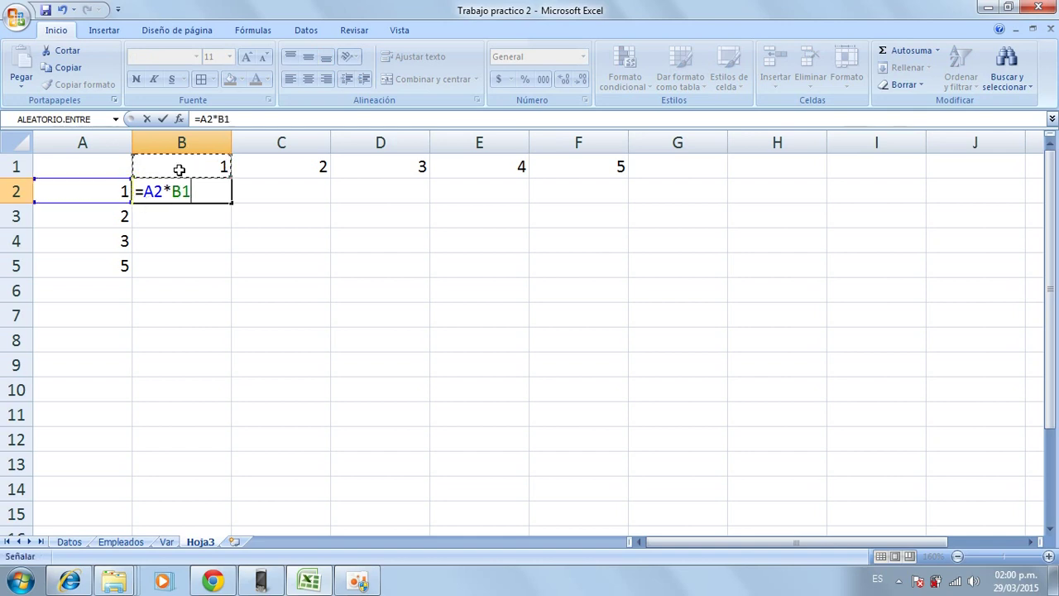
key(F4)
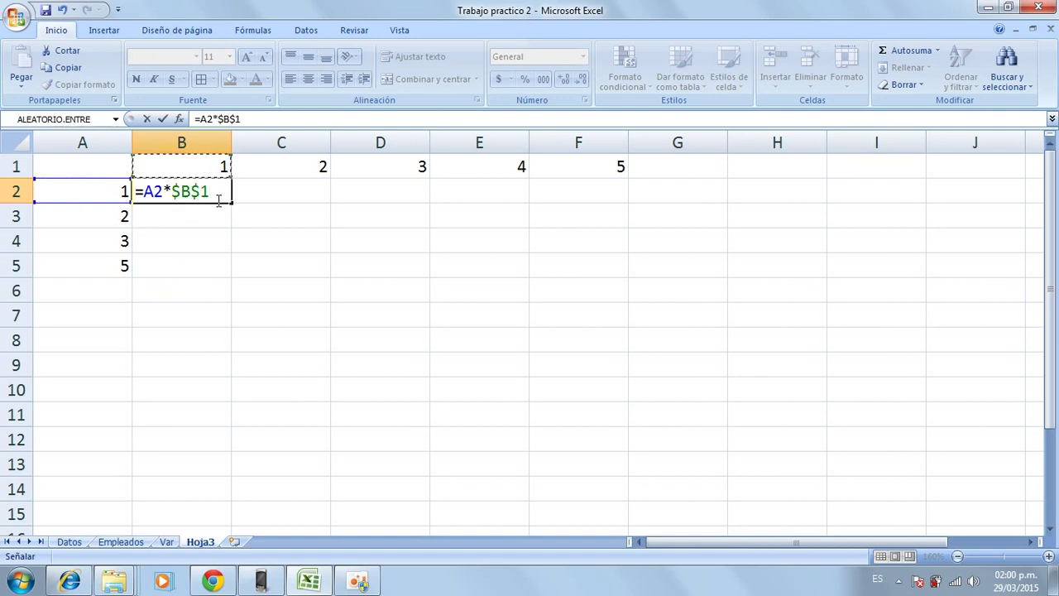
key(Return)
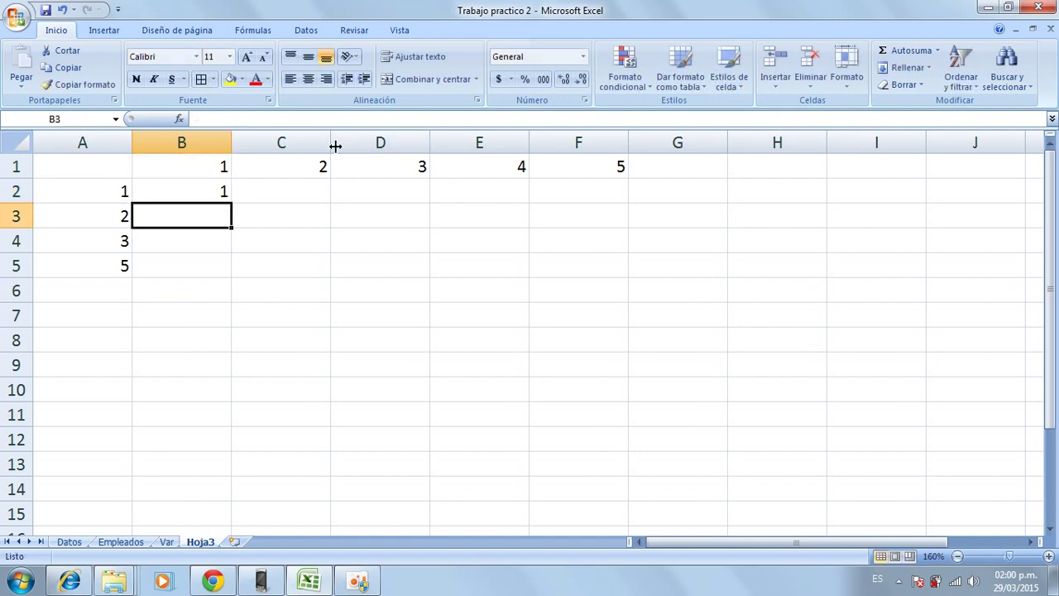
Step: Fill the B2 formula down to row 5 and across to column F, and inspect the formula copied into F5
click(220, 191)
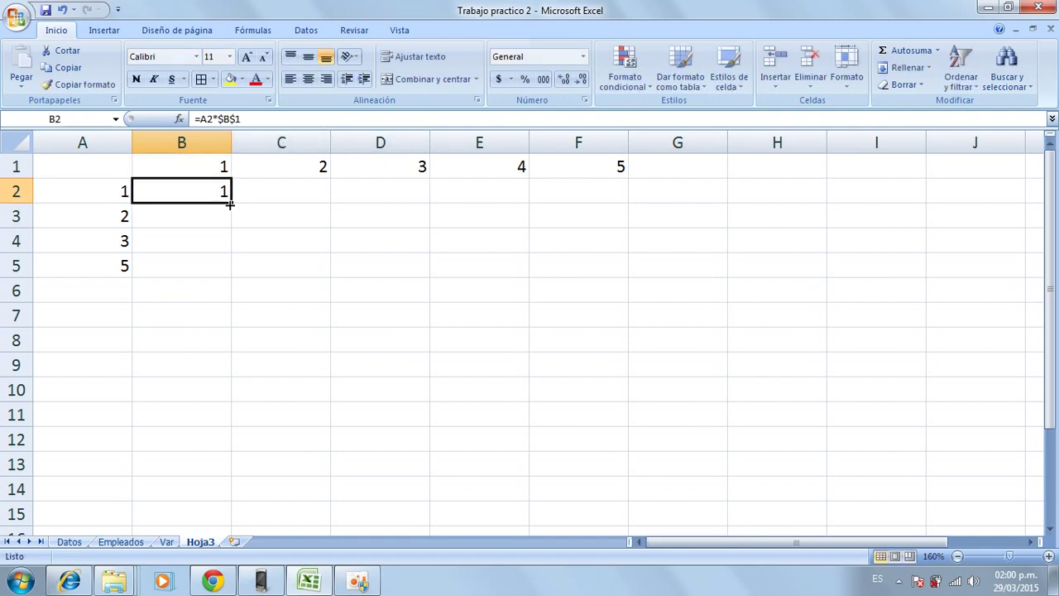
drag(231, 203, 235, 276)
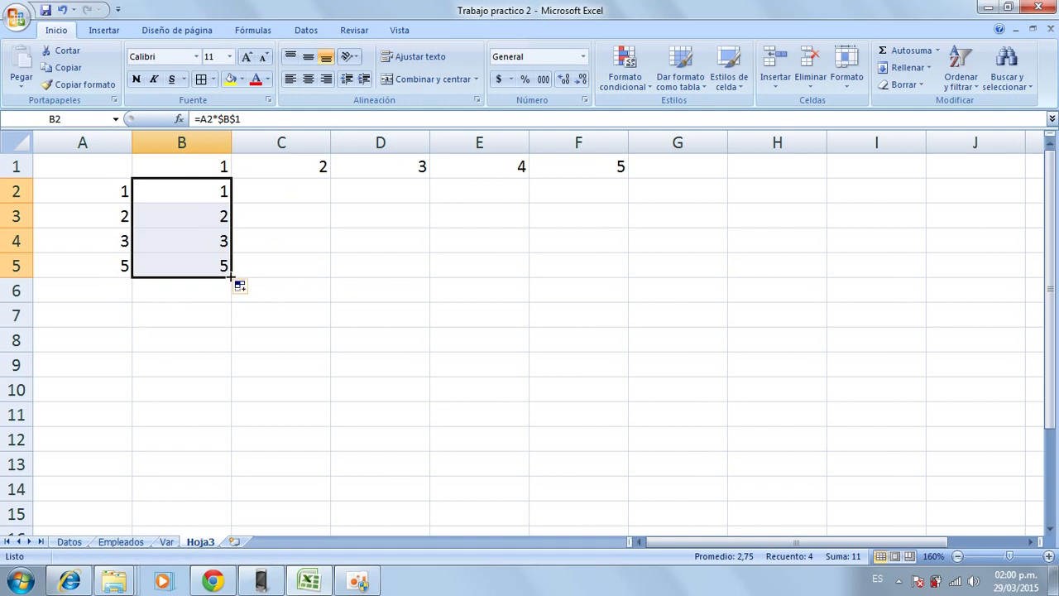
drag(232, 277, 619, 277)
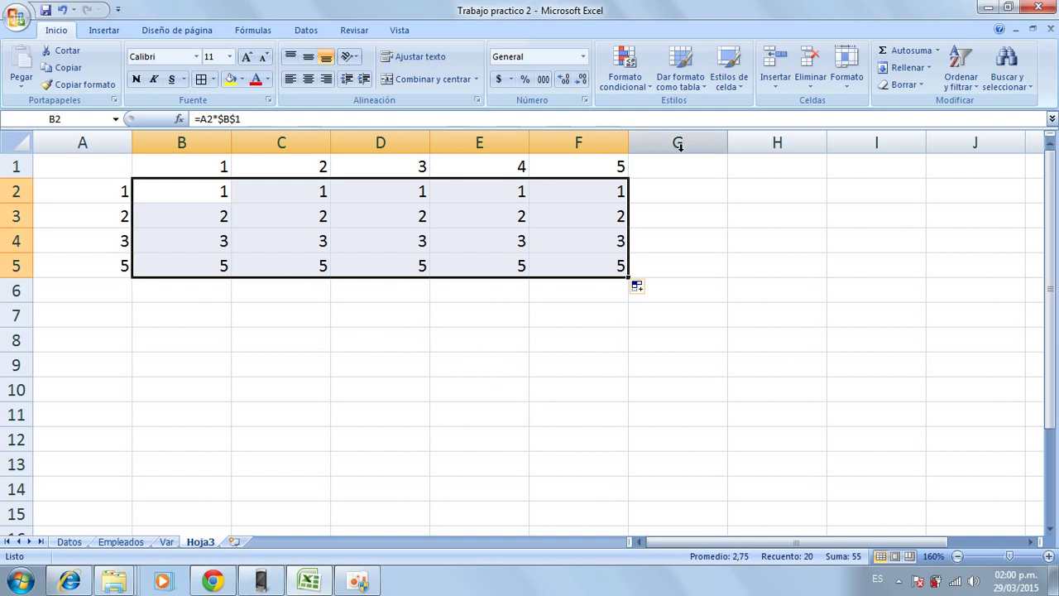
click(599, 168)
click(123, 270)
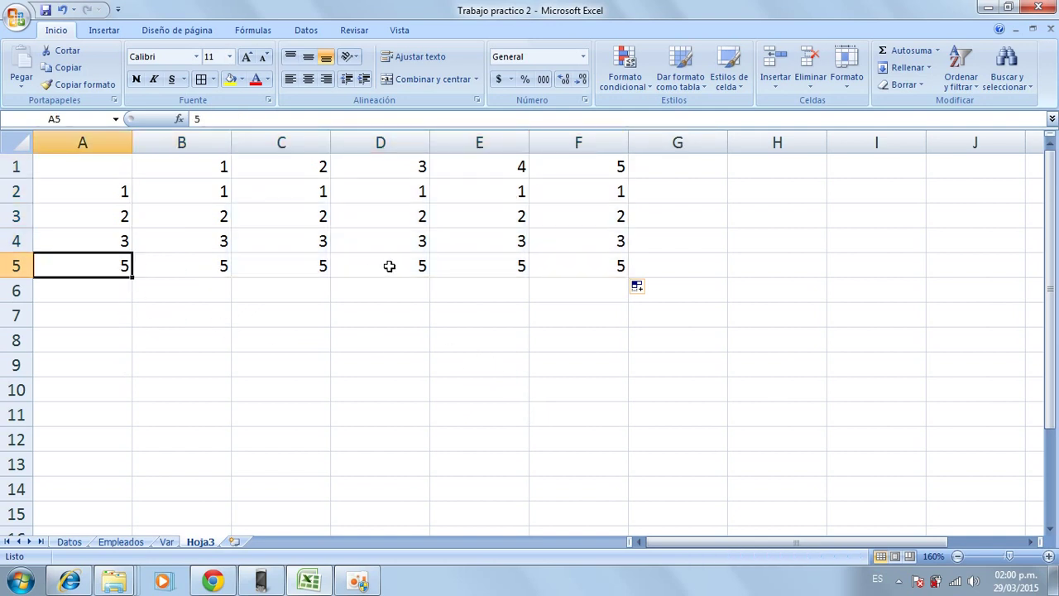
click(584, 266)
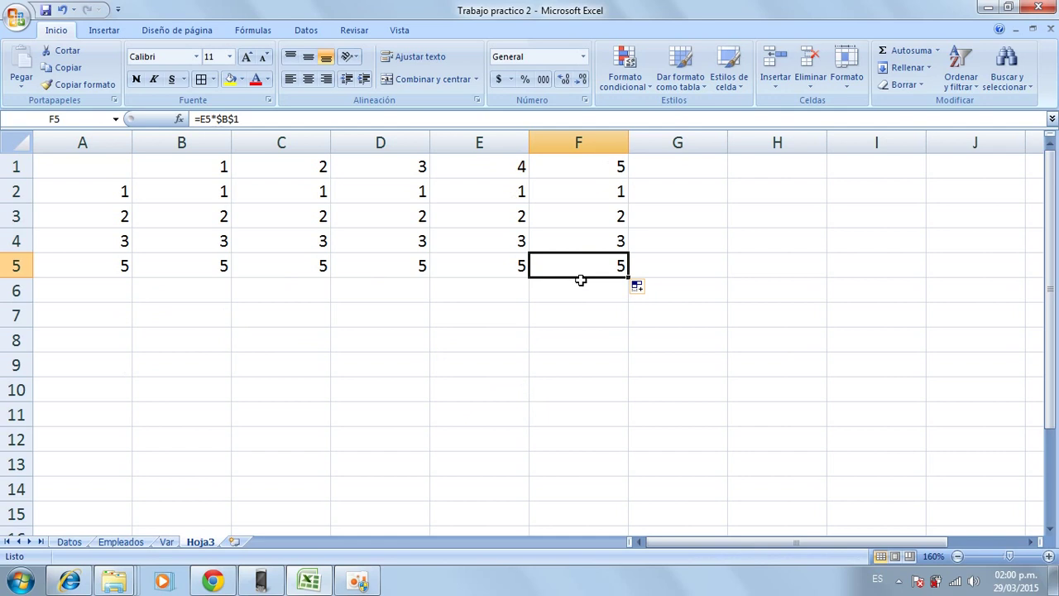
Step: Undo the fills across and down, and delete the formula from B2
key(ctrl+z)
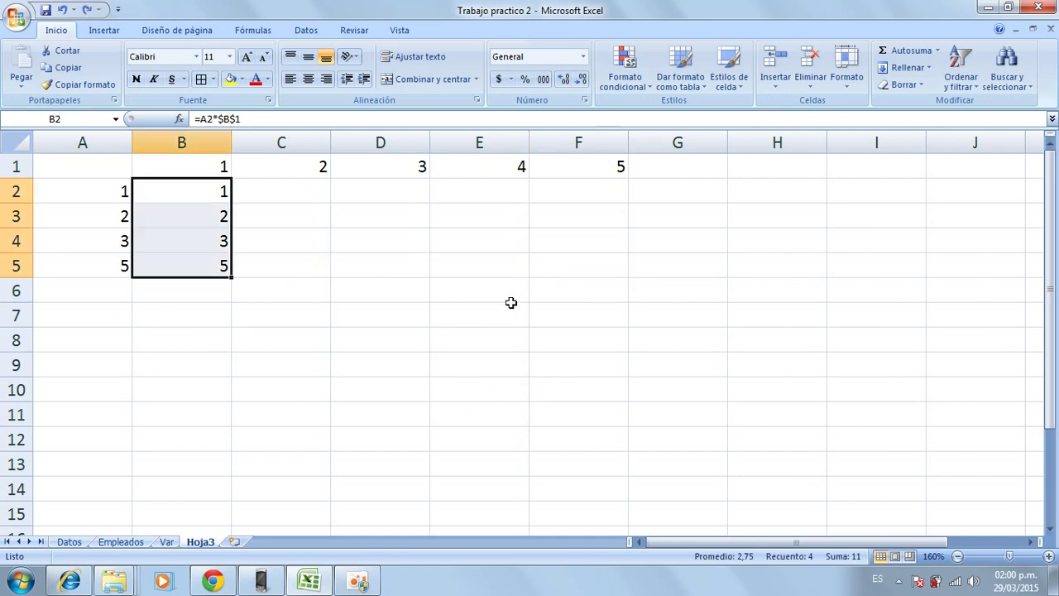
key(ctrl+z)
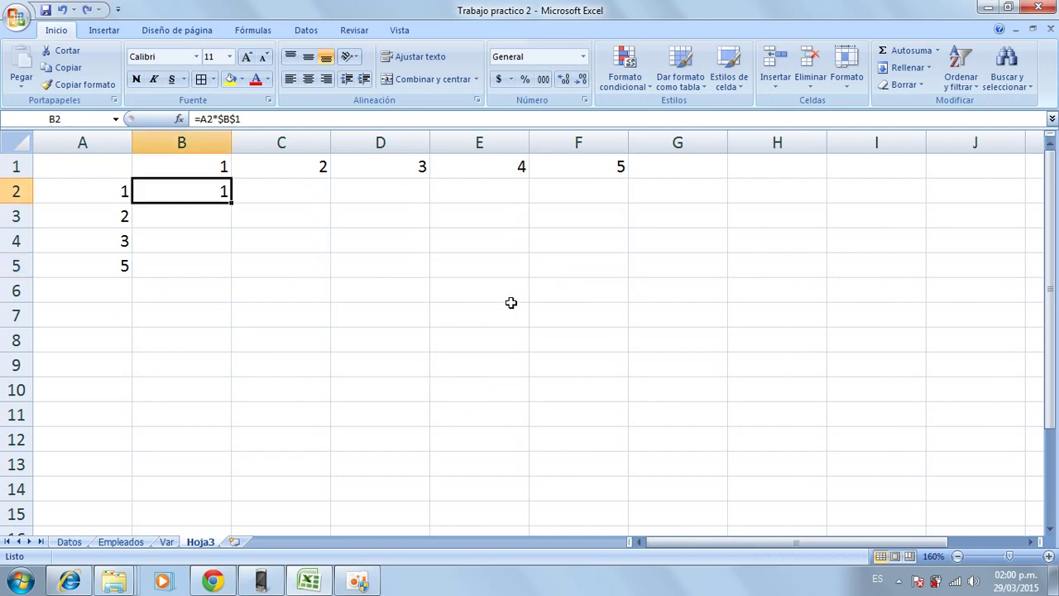
key(Delete)
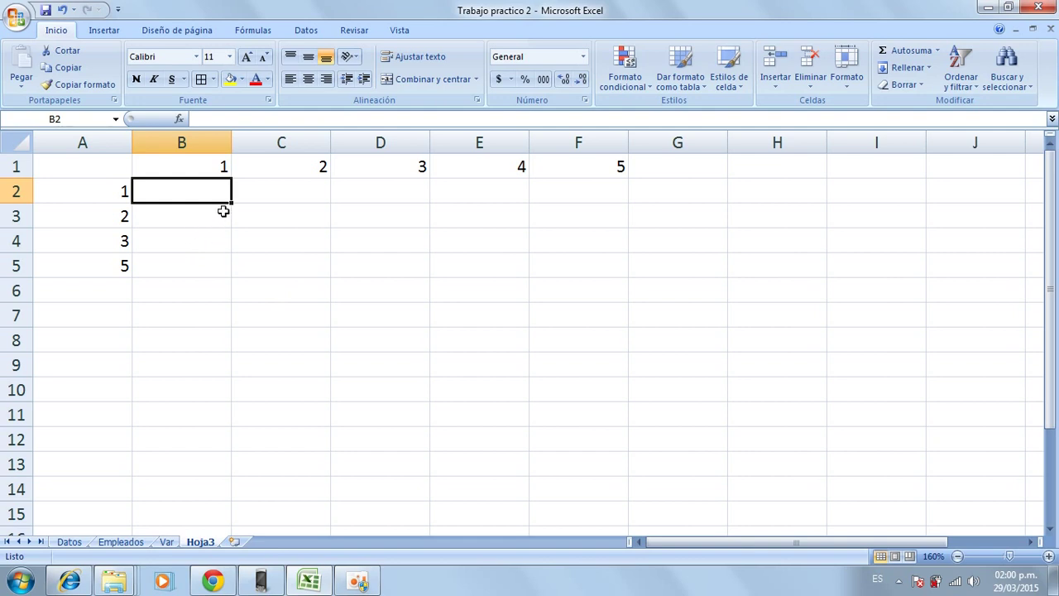
drag(231, 202, 610, 280)
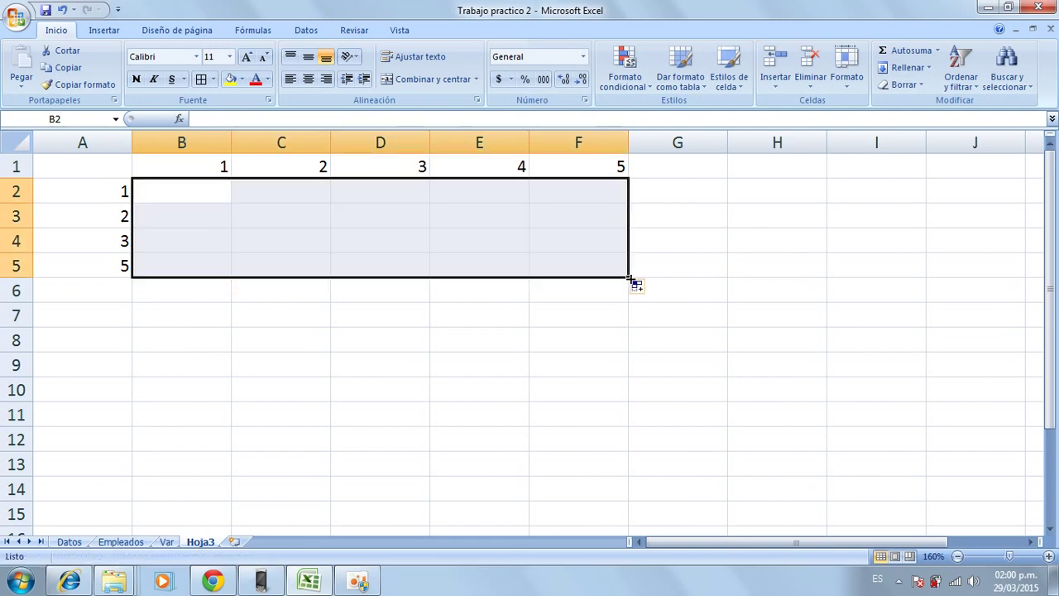
Step: Start a formula in cell B2 that references A2 with only the column fixed, as =$A2
click(174, 191)
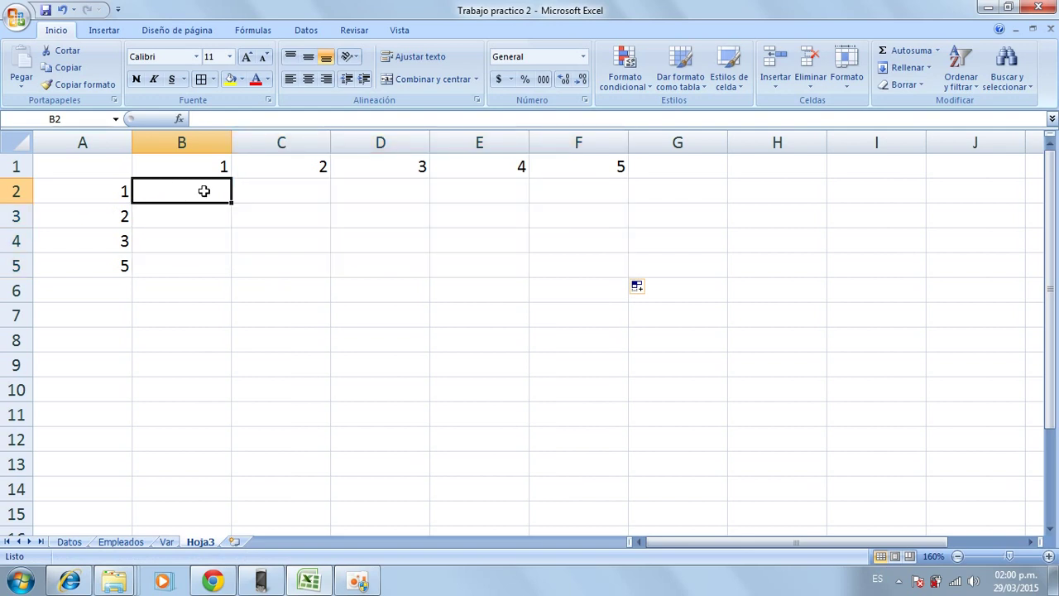
text(=)
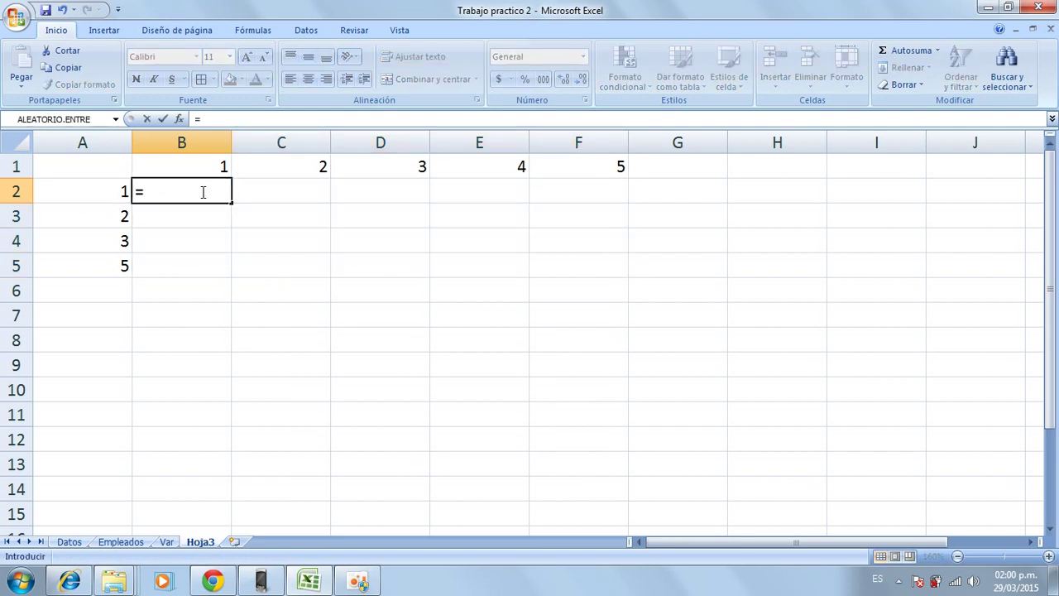
click(118, 189)
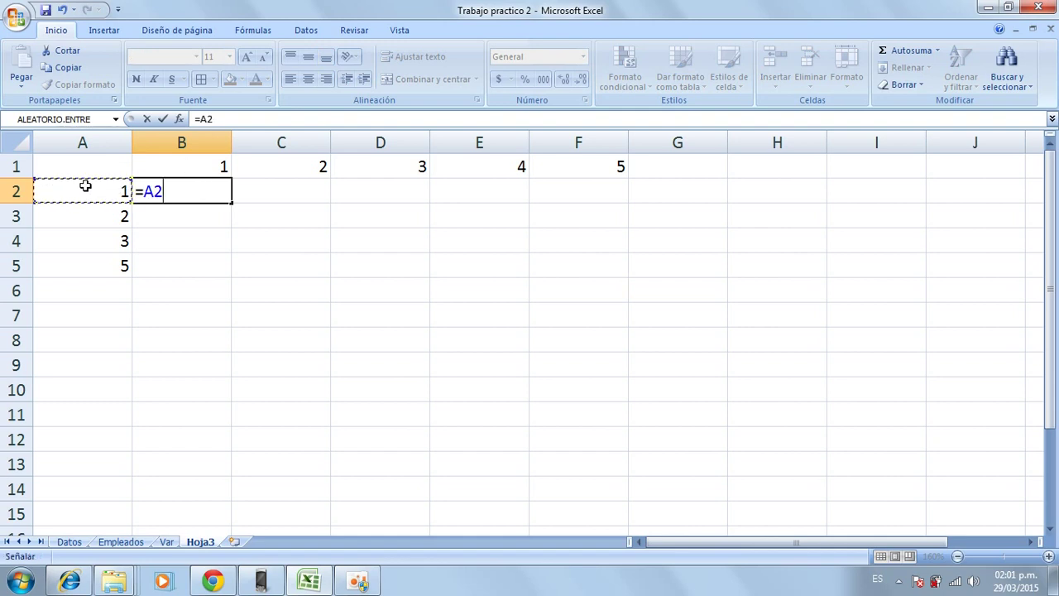
key(F4)
key(F4)
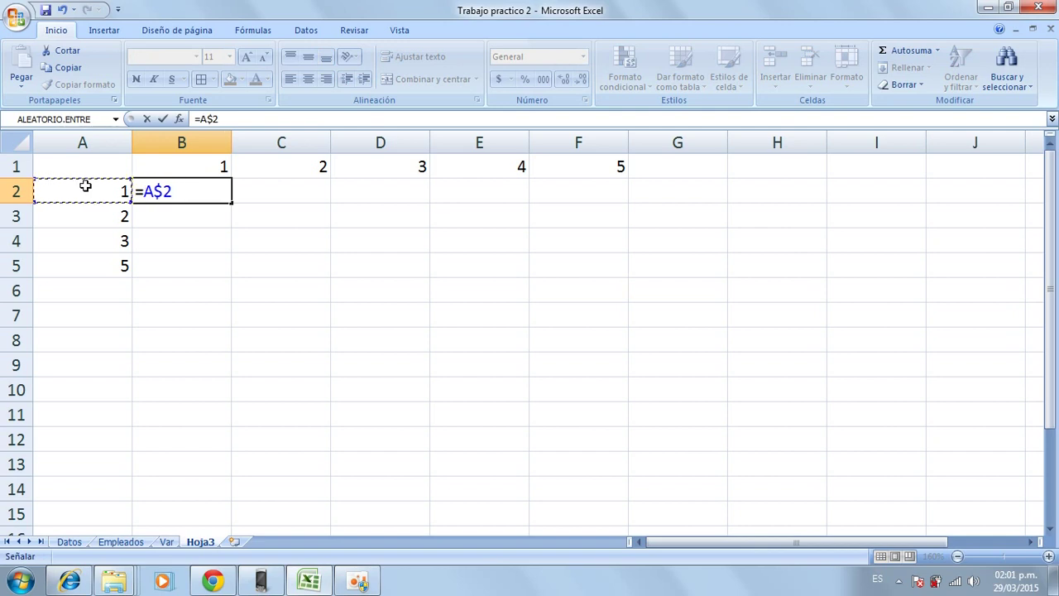
key(F4)
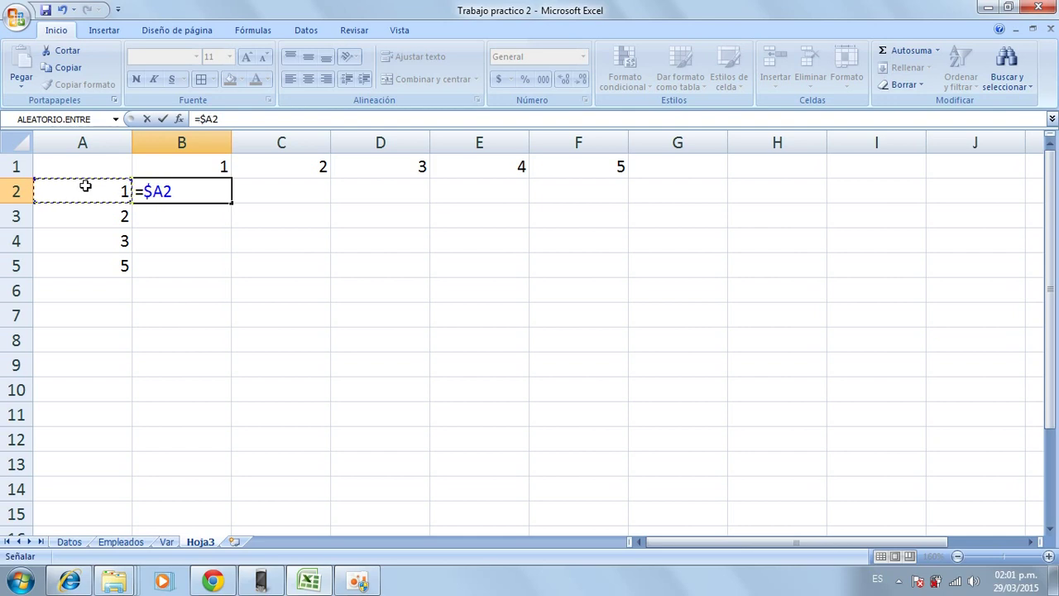
Step: Cycle the A2 reference in the B2 formula repeatedly through its relative, absolute and mixed forms, stopping at A$2
key(F4)
key(F4)
key(F4)
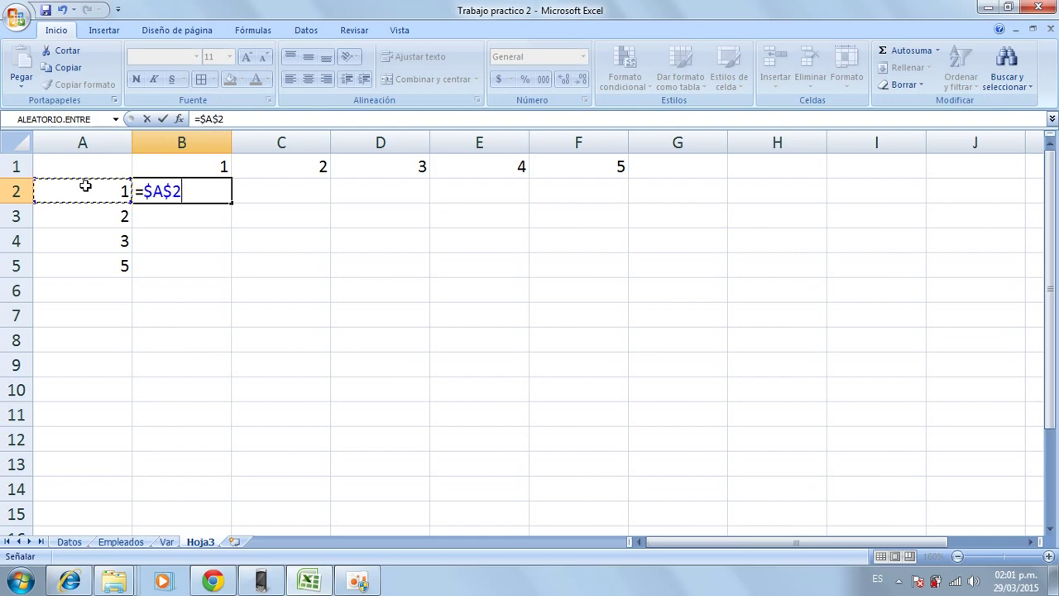
key(F4)
key(F4)
key(F4)
key(F4)
key(F4)
key(F4)
key(F4)
key(F4)
key(F4)
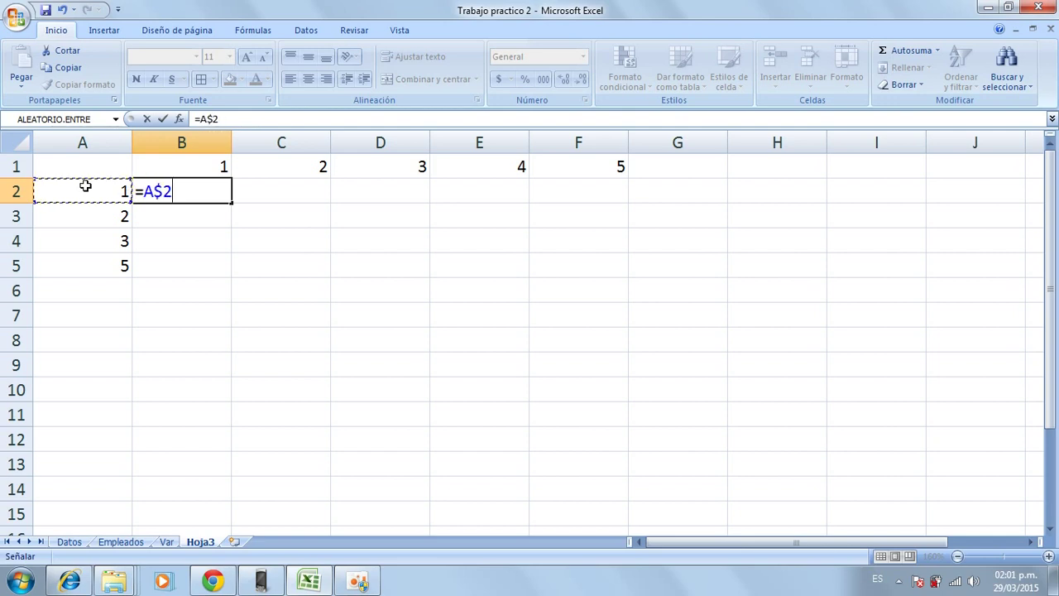
key(F4)
key(F4)
key(F4)
key(F4)
key(F4)
key(F4)
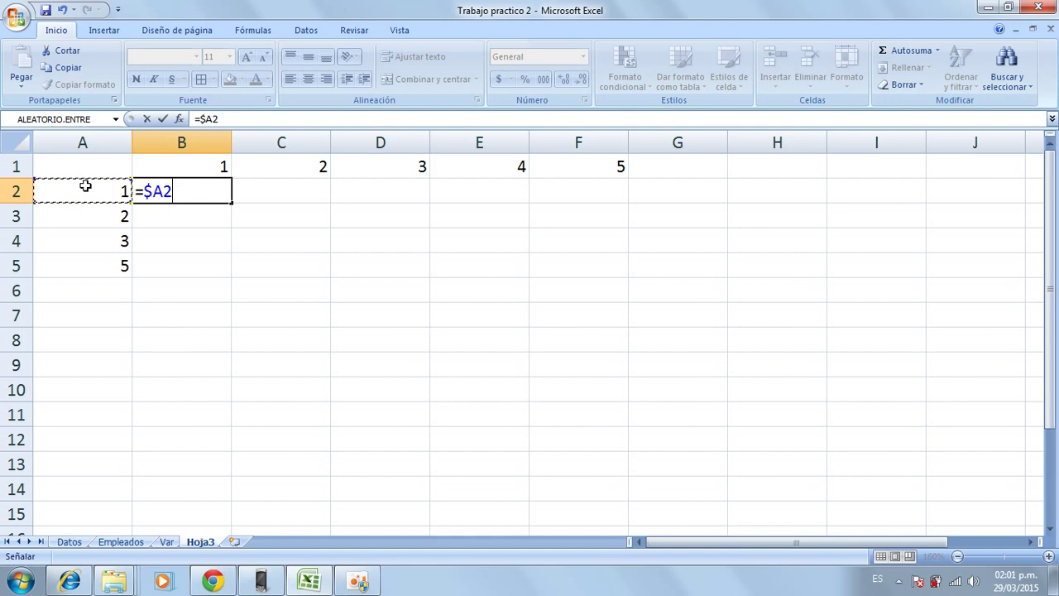
key(F4)
key(F4)
key(F4)
key(F4)
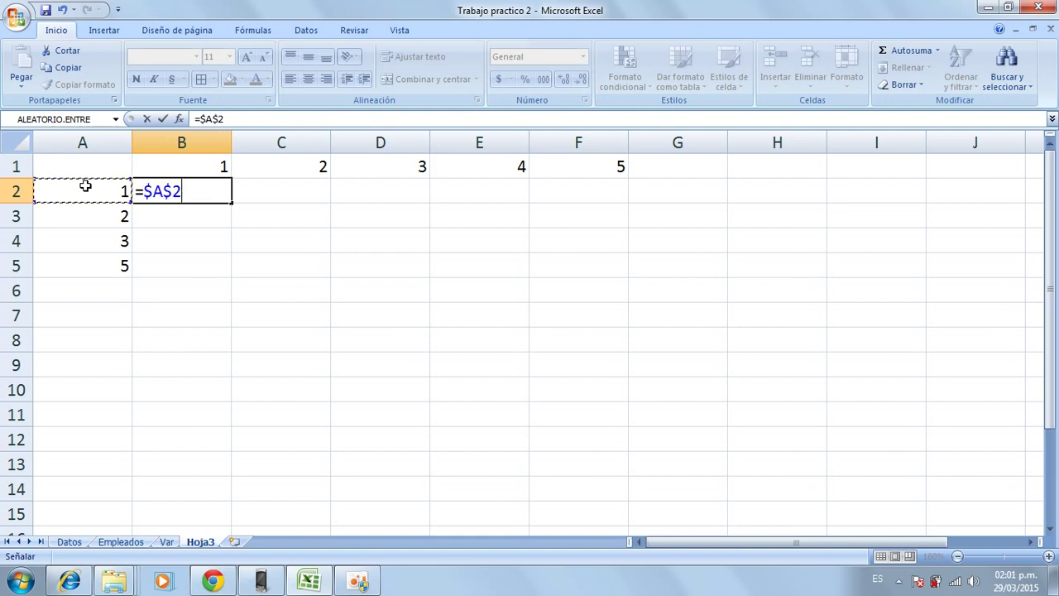
key(F4)
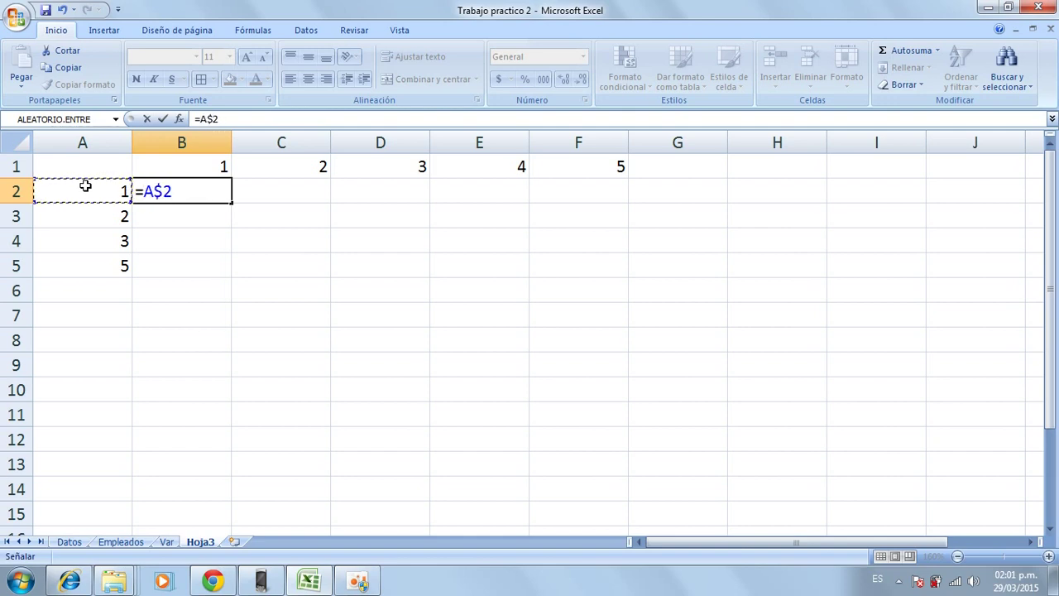